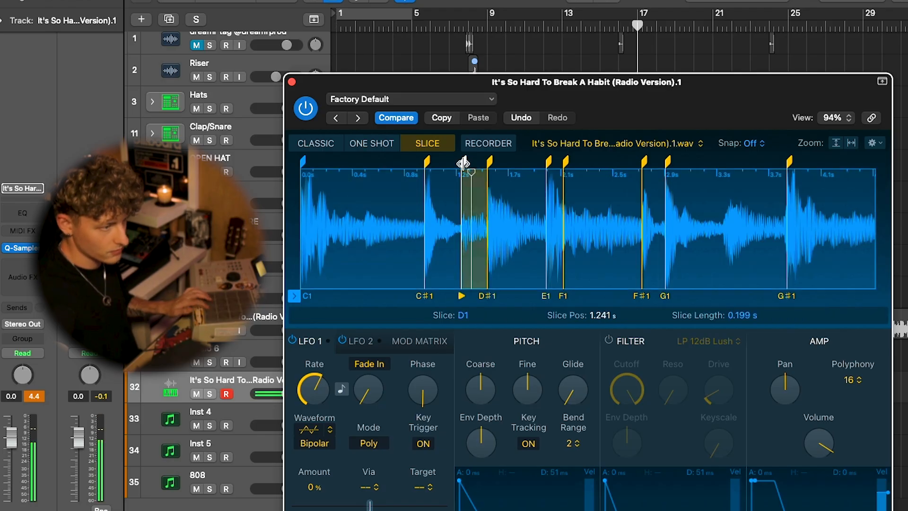
Step: Remove unwanted slice markers from the It's So Hard To Break A Habit sample in Quick Sampler and close the sampler
{"action": "right_click", "coordinate": [463, 163]}
{"action": "left_click", "coordinate": [476, 167]}
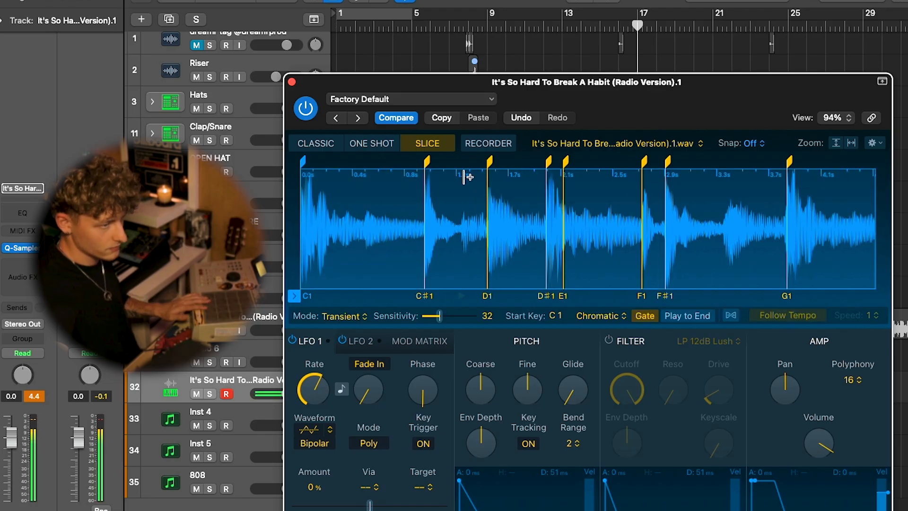
{"action": "right_click", "coordinate": [569, 161]}
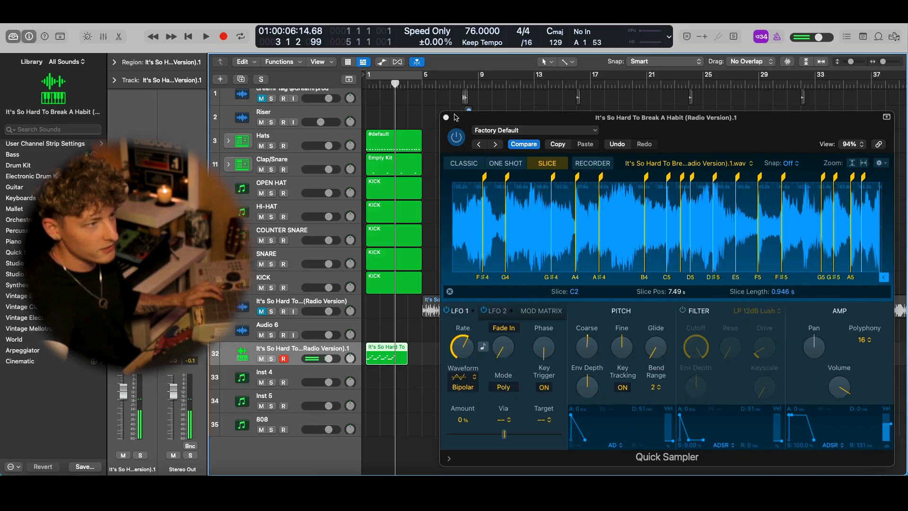
{"action": "left_click", "coordinate": [445, 118]}
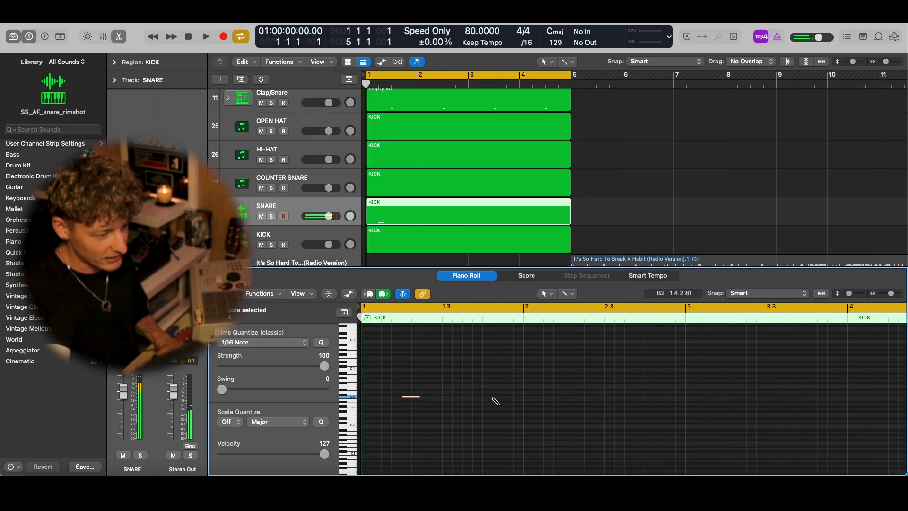
Step: Repeat the snare note at even intervals through the SNARE region and play the pattern
{"action": "key", "text": "super+r"}
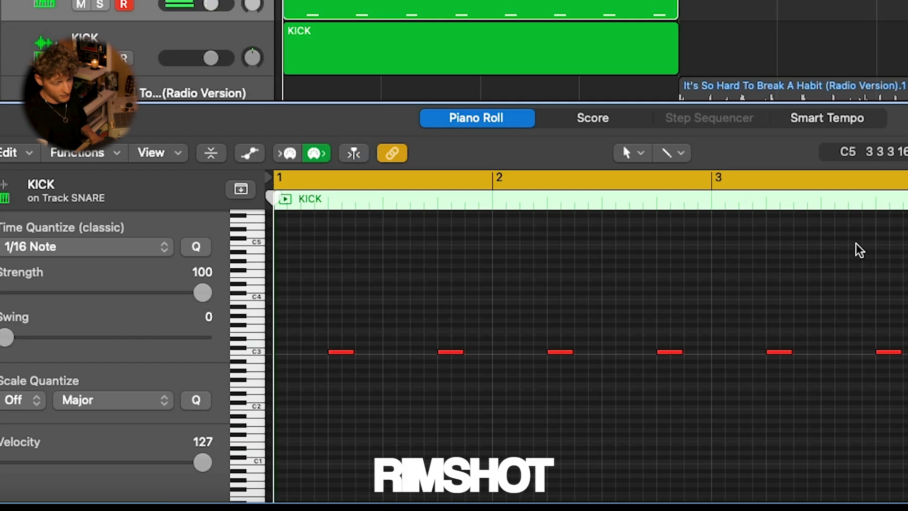
{"action": "key", "text": "space"}
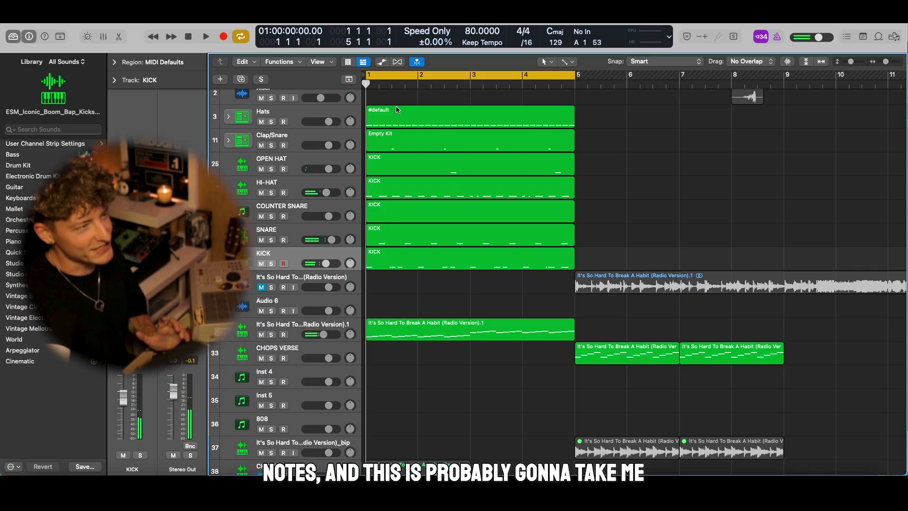
{"action": "scroll", "coordinate": [417, 81], "scroll_direction": "up", "scroll_amount": 1}
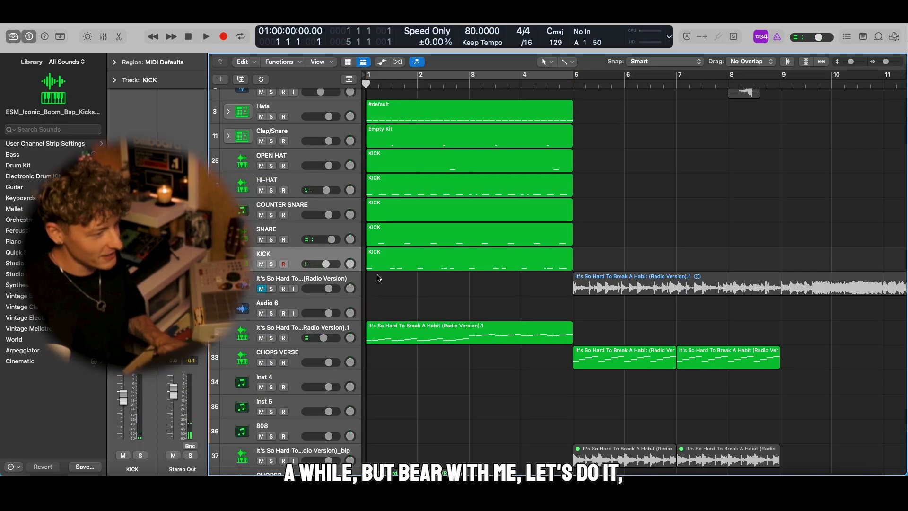
{"action": "scroll", "coordinate": [436, 306], "scroll_direction": "down", "scroll_amount": 1}
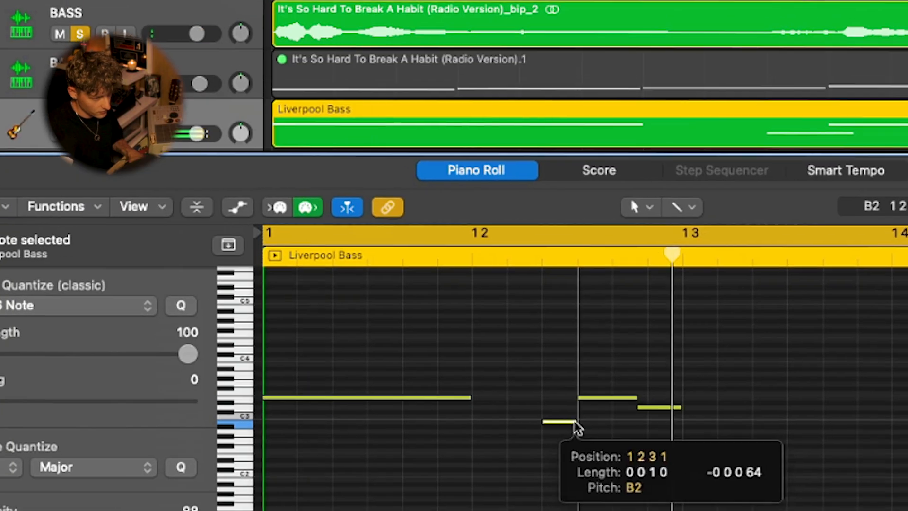
Step: Select all notes of the half-bar Liverpool Bass phrase and repeat it until it fills bars 1 and 2
{"action": "key", "text": "super+a"}
{"action": "key", "text": "super+r"}
{"action": "scroll", "coordinate": [476, 480], "scroll_direction": "left", "scroll_amount": 5}
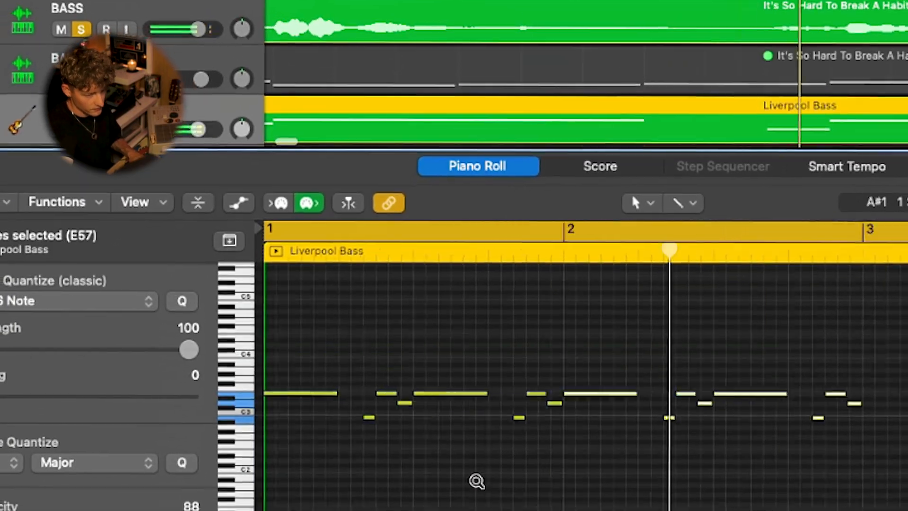
{"action": "left_click", "coordinate": [477, 480]}
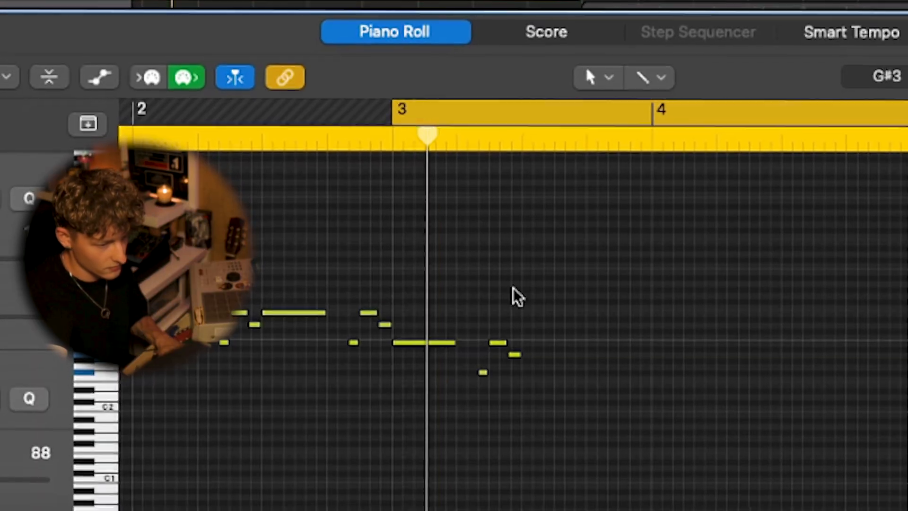
Step: Select the lower-pitched bass phrase in bar 3 and repeat it through the end of bar 4
{"action": "left_click_drag", "start_coordinate": [566, 305], "coordinate": [457, 405]}
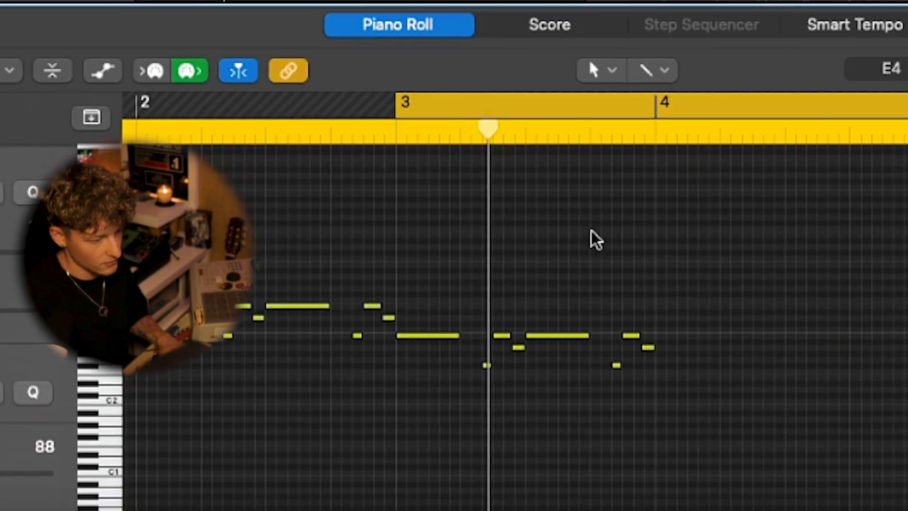
{"action": "key", "text": "super+r"}
{"action": "key", "text": "super+r"}
{"action": "key", "text": "super+Left"}
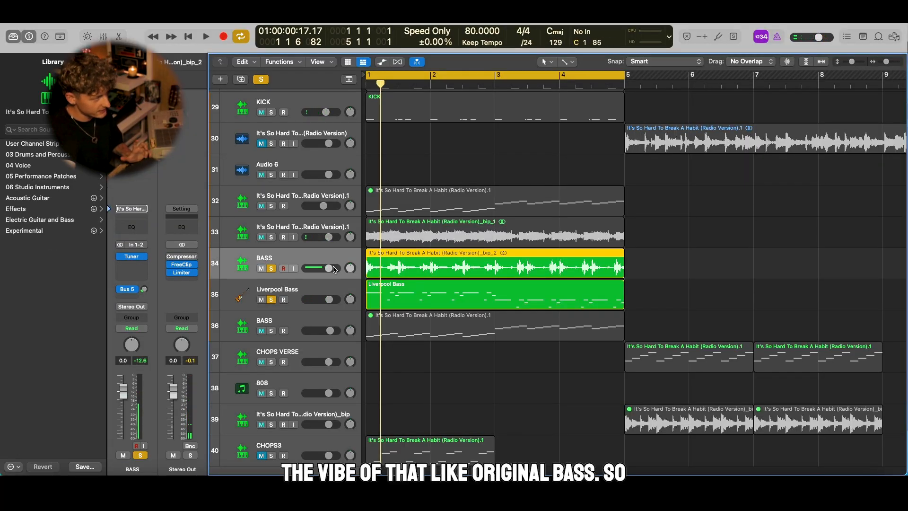
Step: Turn the sampled BASS track's volume down so it sits well below the Liverpool Bass track
{"action": "left_click_drag", "start_coordinate": [329, 268], "coordinate": [328, 268]}
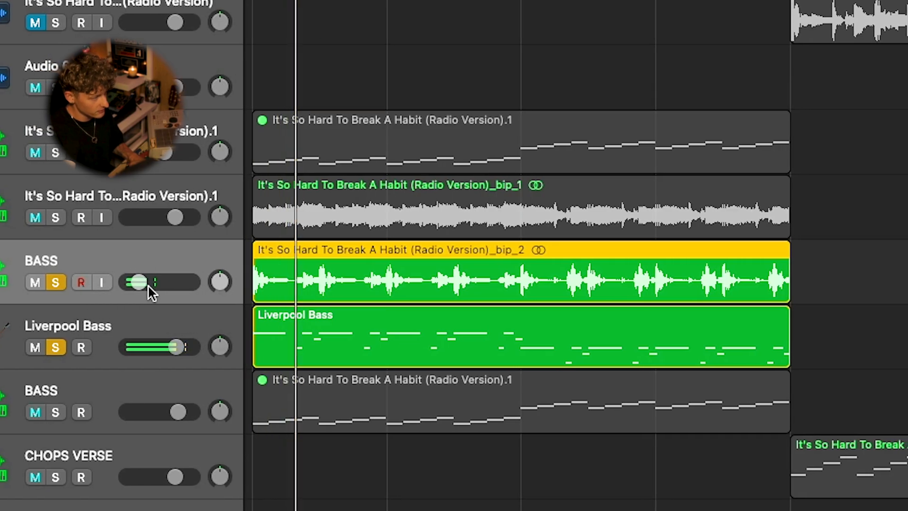
{"action": "left_click_drag", "start_coordinate": [139, 283], "coordinate": [147, 283]}
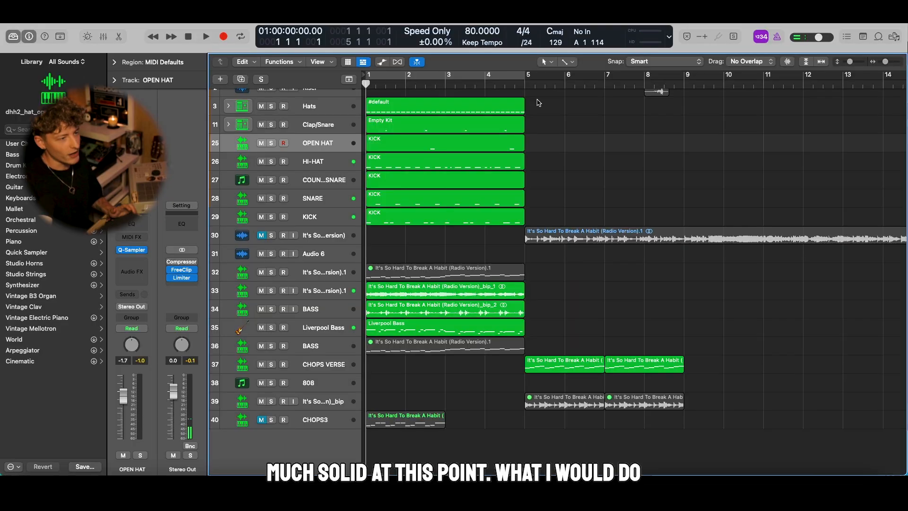
Step: Move the long original sample region to about bar 13 and copy the OPEN HAT through KICK regions to bar 5
{"action": "scroll", "coordinate": [566, 231], "scroll_direction": "down", "scroll_amount": 3}
{"action": "left_click_drag", "start_coordinate": [529, 232], "coordinate": [747, 234]}
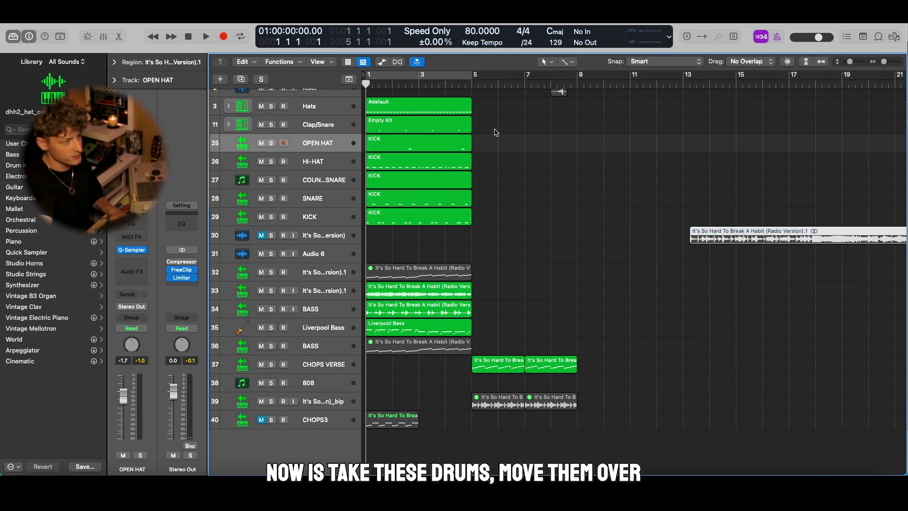
{"action": "left_click", "coordinate": [544, 252]}
{"action": "key", "text": "super+Right"}
{"action": "key", "text": "super+Right"}
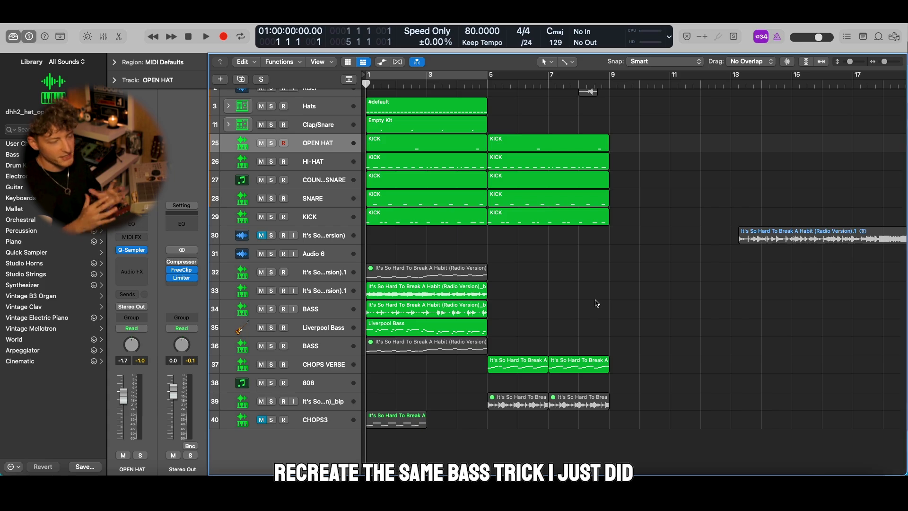
{"action": "key", "text": "super+Down"}
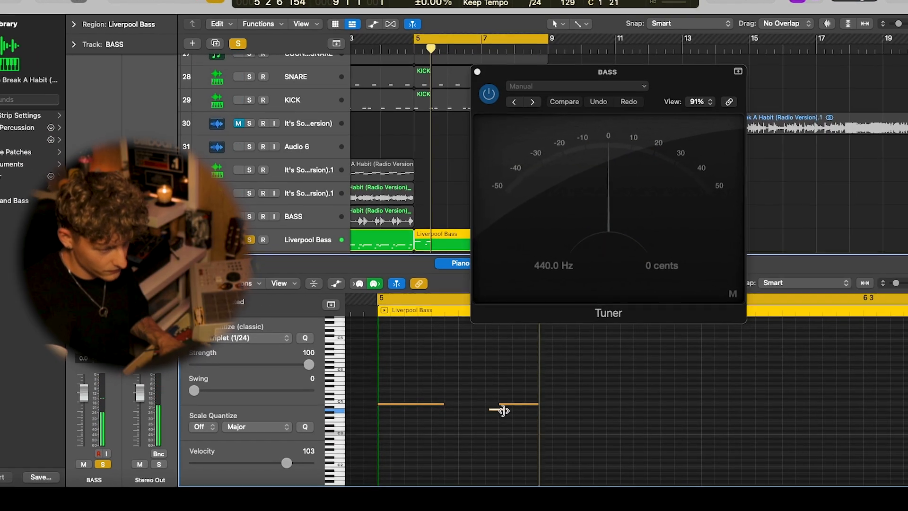
Step: Repeat the bass phrase along the Liverpool Bass region that starts at bar 5
{"action": "key", "text": "super+Left"}
{"action": "key", "text": "super+Left"}
{"action": "key", "text": "super+Left"}
{"action": "key", "text": "super+a"}
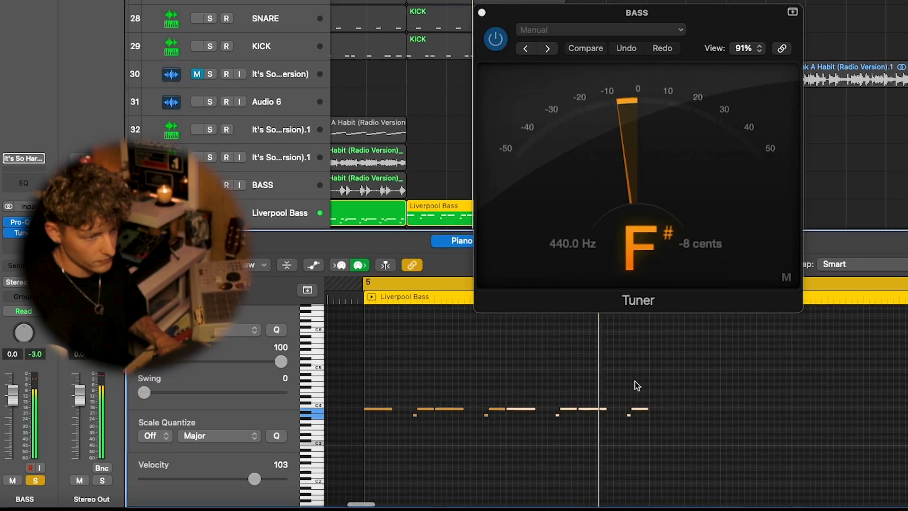
Step: Transpose the notes of the Liverpool Bass region at bar 5 down two octaves and close the note editor
{"action": "key", "text": "alt+shift+Down"}
{"action": "key", "text": "alt+shift+Down"}
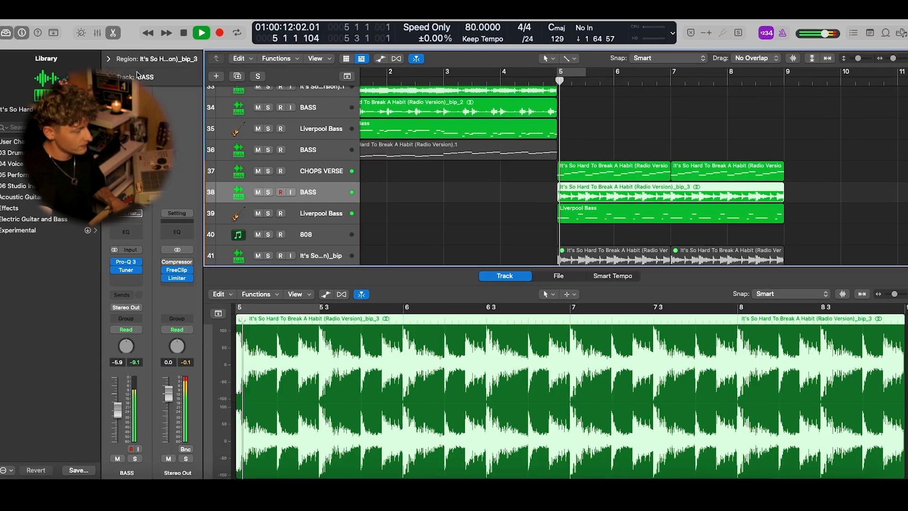
{"action": "key", "text": "e"}
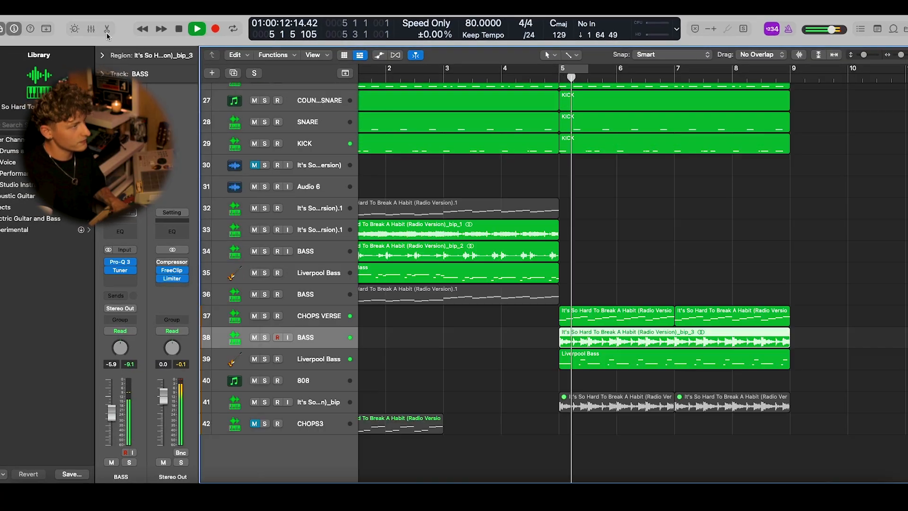
Step: Set the cycle range from bar 5 to bar 9
{"action": "key", "text": "super+Left"}
{"action": "key", "text": "super+Left"}
{"action": "left_click_drag", "start_coordinate": [480, 65], "coordinate": [572, 65]}
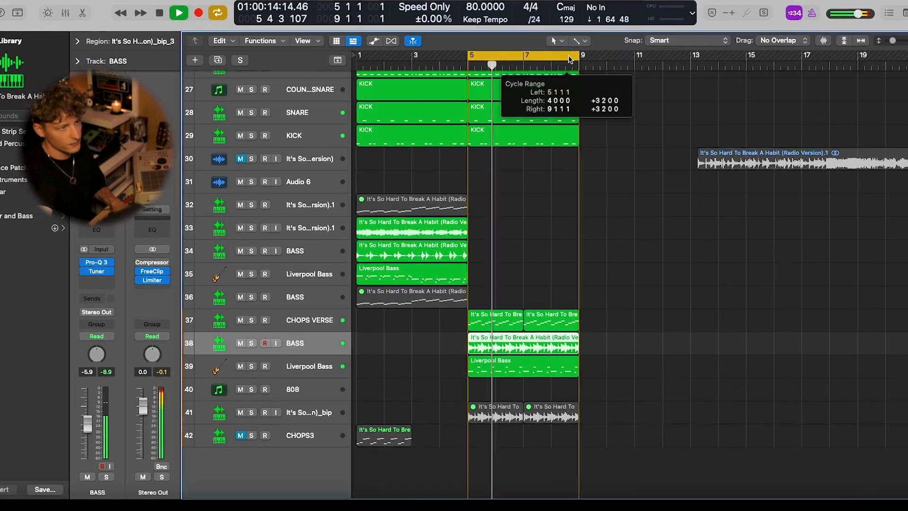
Step: Set the velocity of all notes in the Liverpool Bass region at bar 5 to 97 and check the track in solo
{"action": "left_click", "coordinate": [308, 368]}
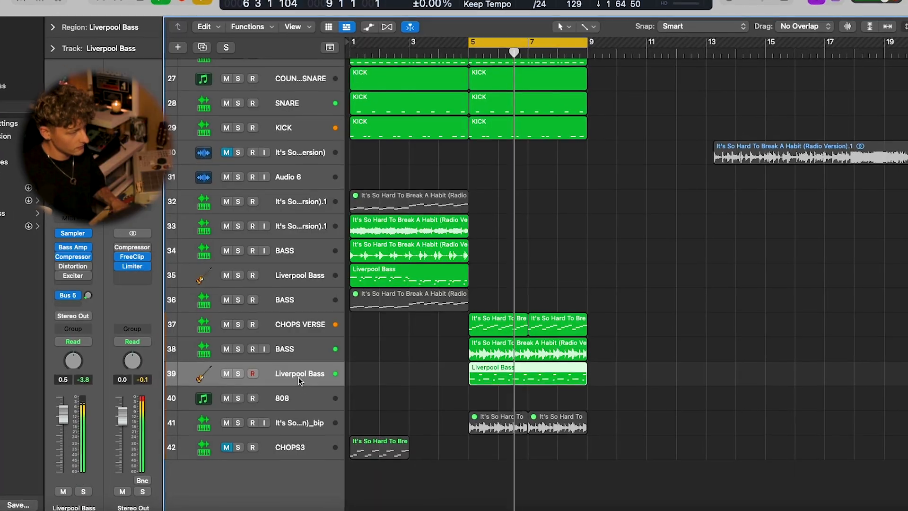
{"action": "double_click", "coordinate": [517, 376]}
{"action": "key", "text": "super+a"}
{"action": "left_click_drag", "start_coordinate": [275, 494], "coordinate": [269, 494]}
{"action": "key", "text": "s"}
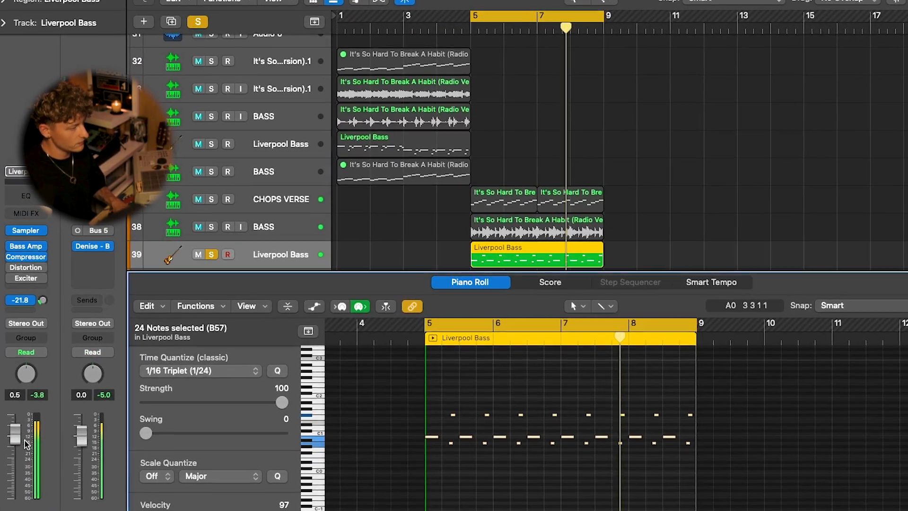
{"action": "key", "text": "s"}
{"action": "key", "text": "Up"}
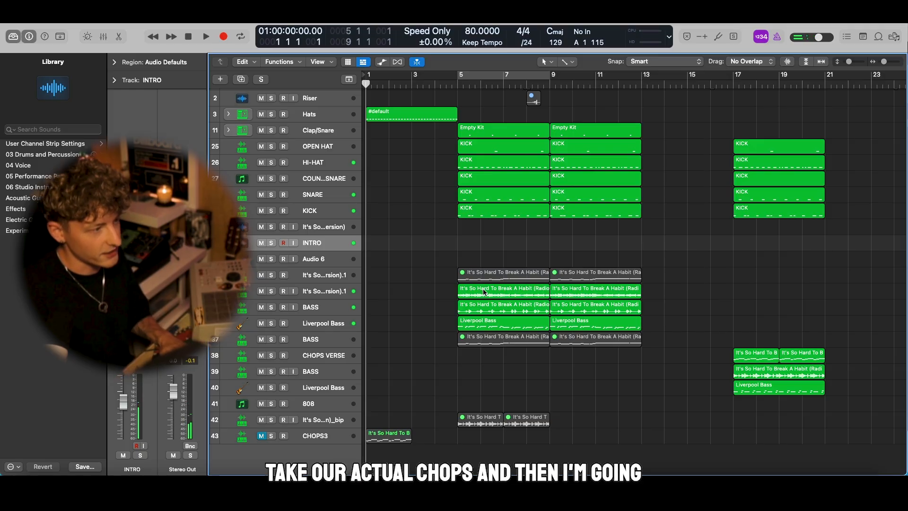
Step: Copy the chops audio region to bar 1 of the INTRO track and set its ValhallaRoom reverb mix to 37.8 %
{"action": "left_click_drag", "start_coordinate": [388, 260], "coordinate": [383, 246]}
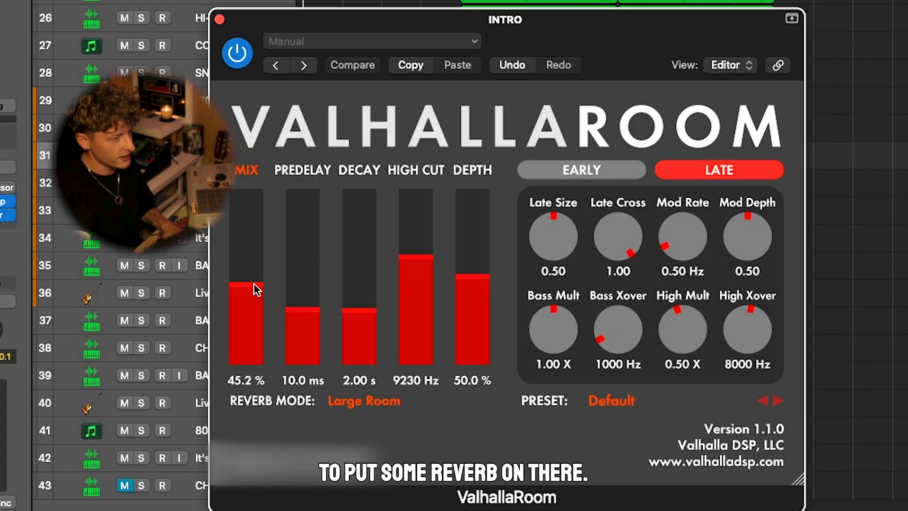
{"action": "left_click_drag", "start_coordinate": [254, 284], "coordinate": [252, 297]}
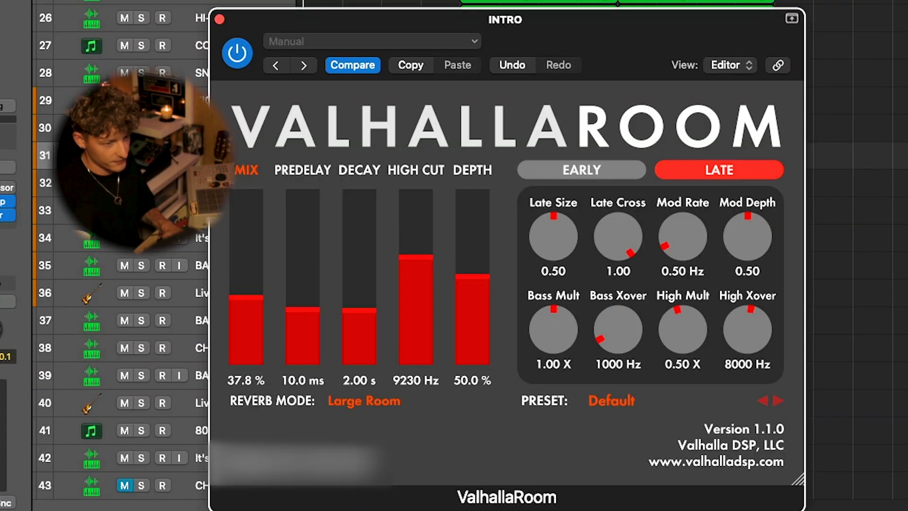
{"action": "key", "text": "space"}
{"action": "left_click", "coordinate": [220, 19]}
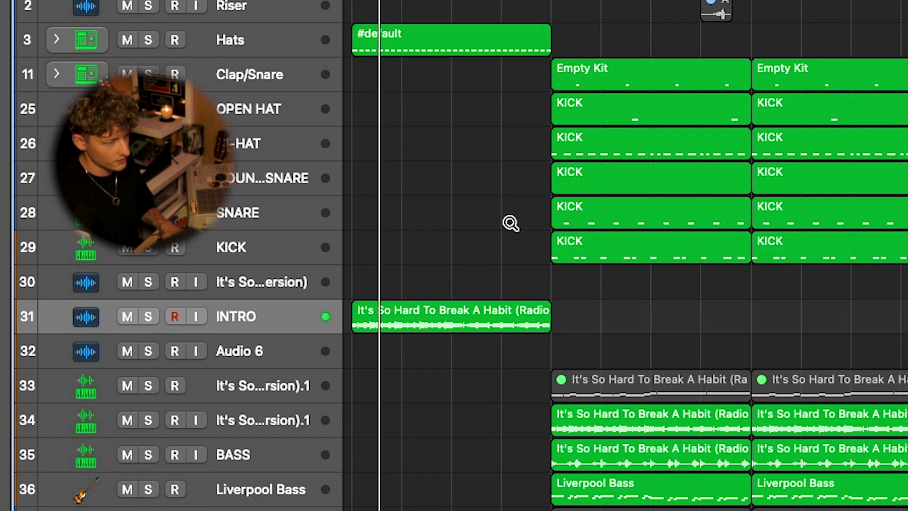
Step: Add a stereo Pro-Q 3 equalizer to the INTRO track and pull one of its bands down
{"action": "scroll", "coordinate": [511, 223], "scroll_direction": "up", "scroll_amount": 1}
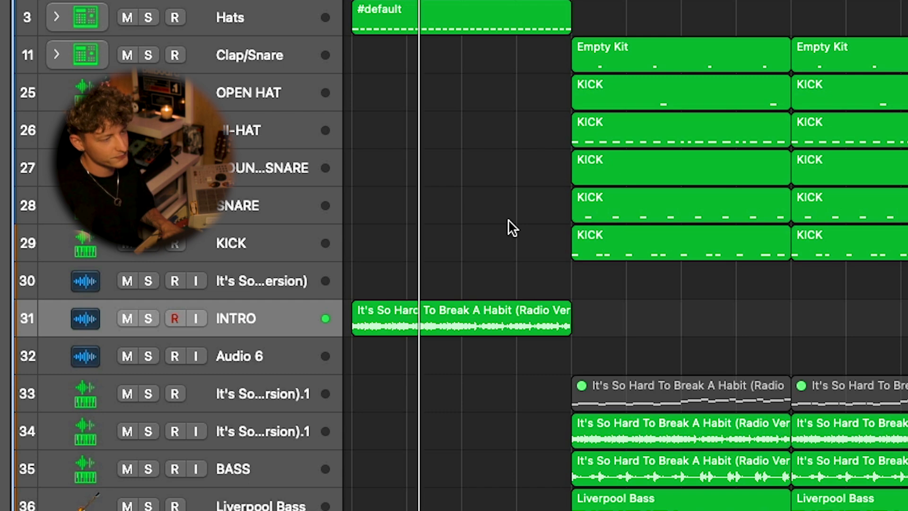
{"action": "scroll", "coordinate": [508, 221], "scroll_direction": "up", "scroll_amount": 2}
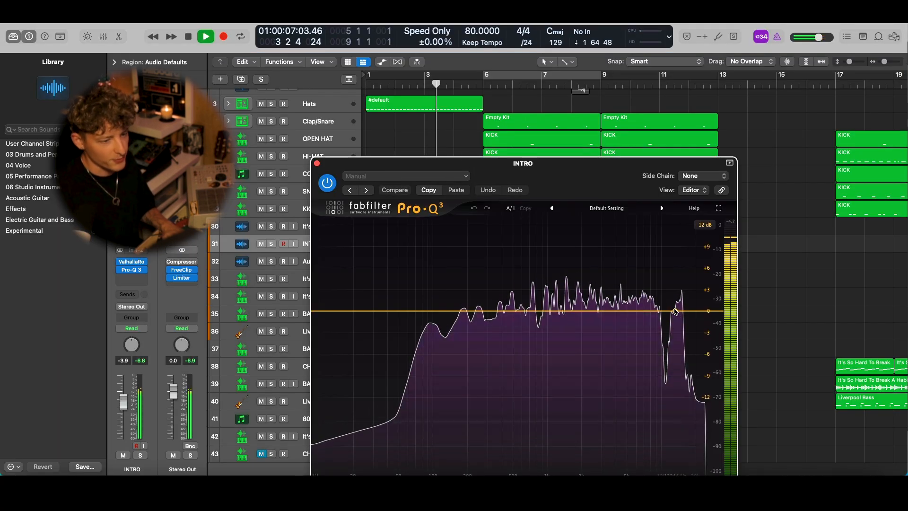
{"action": "left_click_drag", "start_coordinate": [675, 311], "coordinate": [601, 425]}
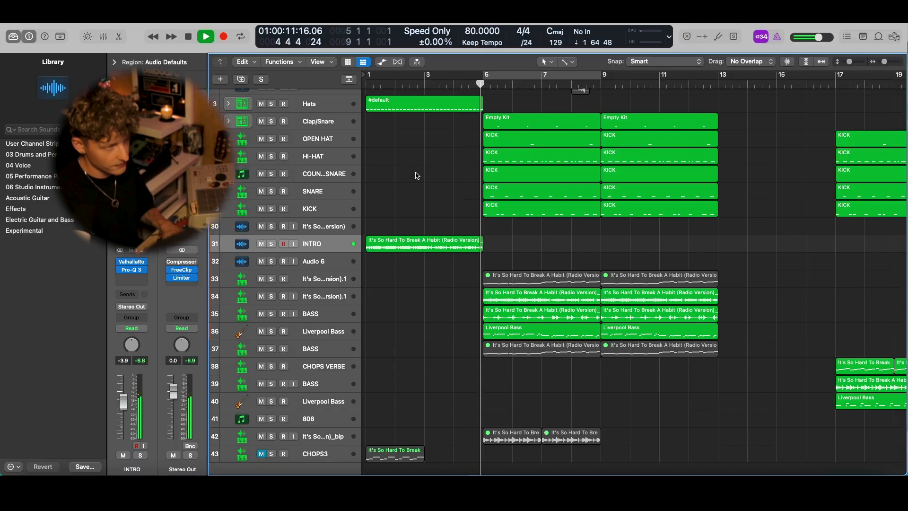
Step: Select the verse drum, chops and bass regions at bar 17 and copy them to bar 13
{"action": "left_click", "coordinate": [417, 173], "text": "ctrl+alt"}
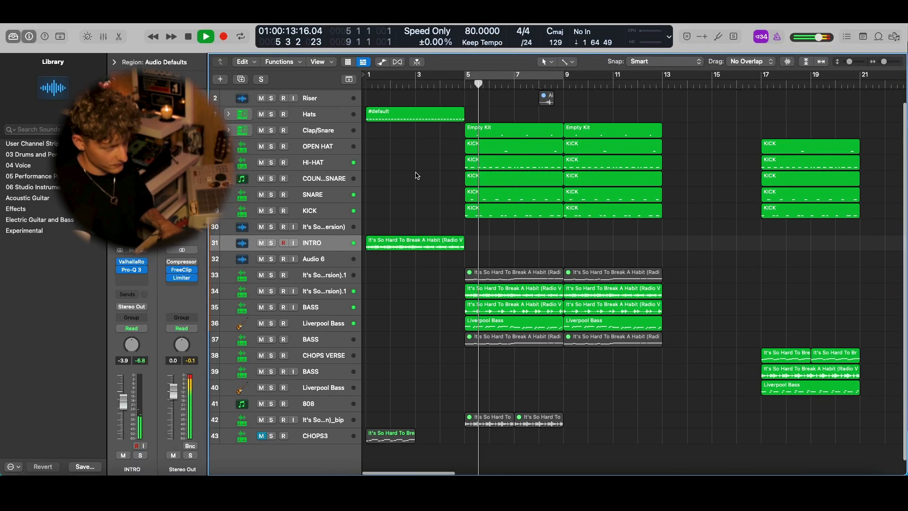
{"action": "key", "text": "super+Left"}
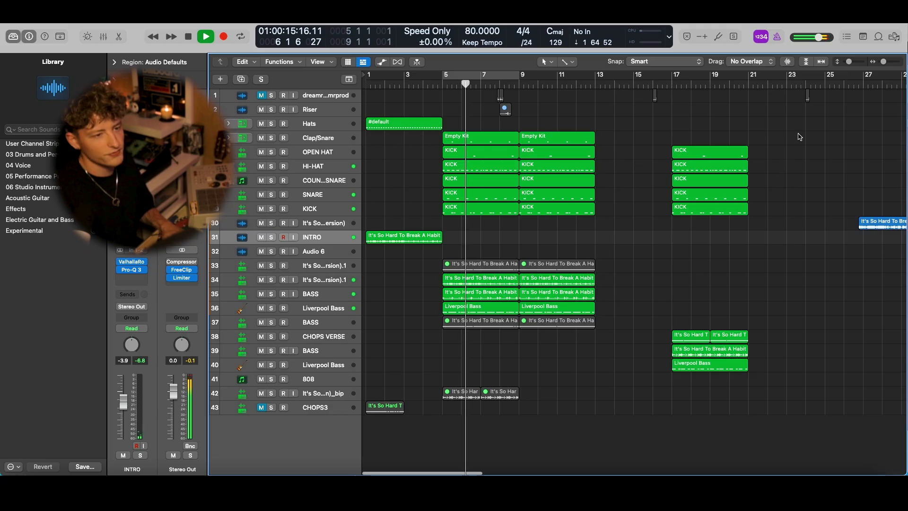
{"action": "left_click_drag", "start_coordinate": [798, 137], "coordinate": [648, 381]}
{"action": "scroll", "coordinate": [645, 379], "scroll_direction": "right", "scroll_amount": 3}
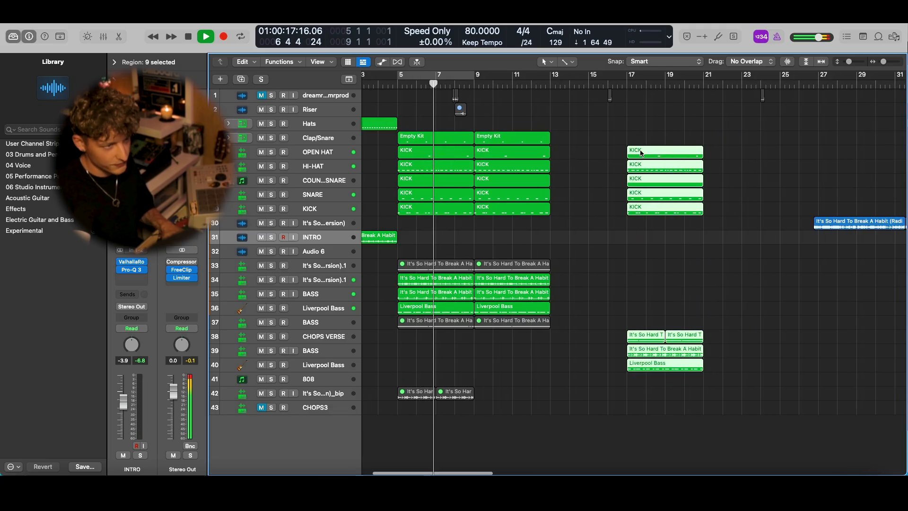
{"action": "mouse_move", "coordinate": [642, 152]}
{"action": "left_mouse_down"}
{"action": "mouse_move", "coordinate": [564, 156]}
{"action": "mouse_move", "coordinate": [650, 159]}
{"action": "left_mouse_up"}
{"action": "left_click", "coordinate": [654, 127]}
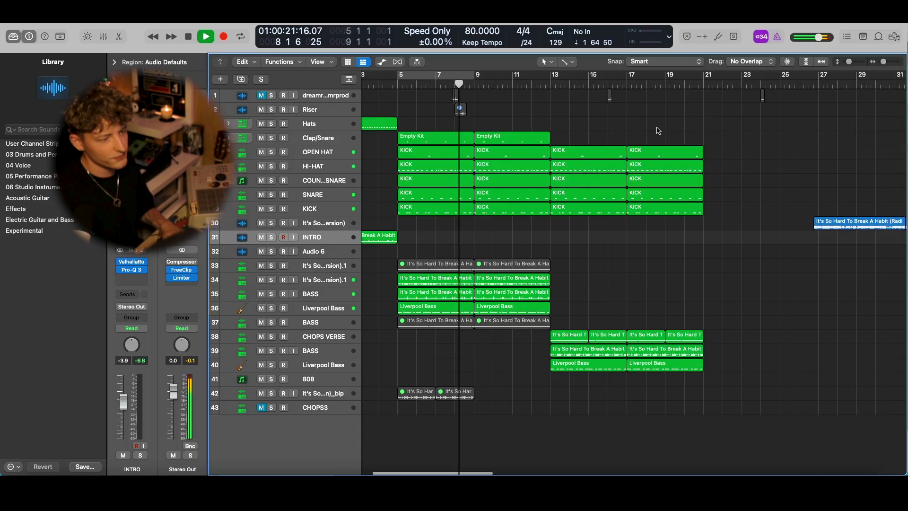
Step: Place a copy of the hook's Liverpool Bass region at bar 25 on the lower track, open its notes and start playback
{"action": "scroll", "coordinate": [530, 250], "scroll_direction": "left", "scroll_amount": 3}
{"action": "scroll", "coordinate": [531, 251], "scroll_direction": "left", "scroll_amount": 2}
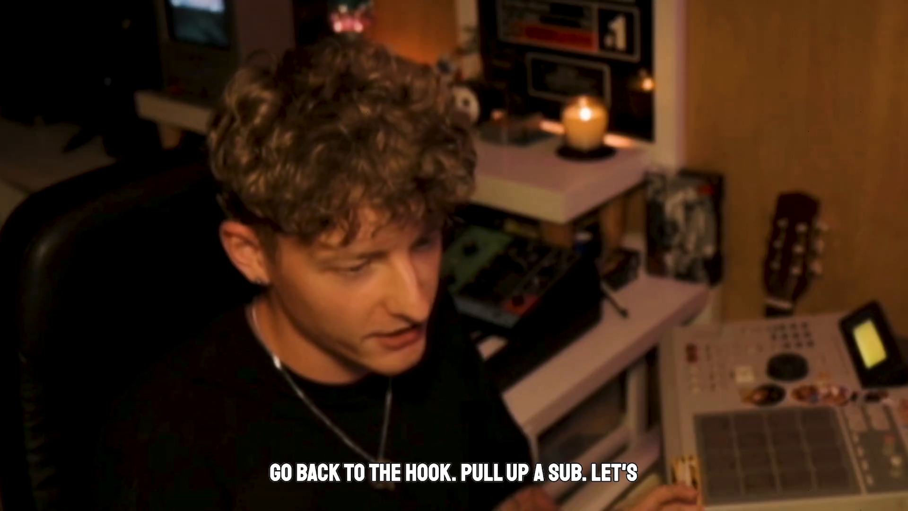
{"action": "left_click_drag", "start_coordinate": [397, 293], "coordinate": [661, 390]}
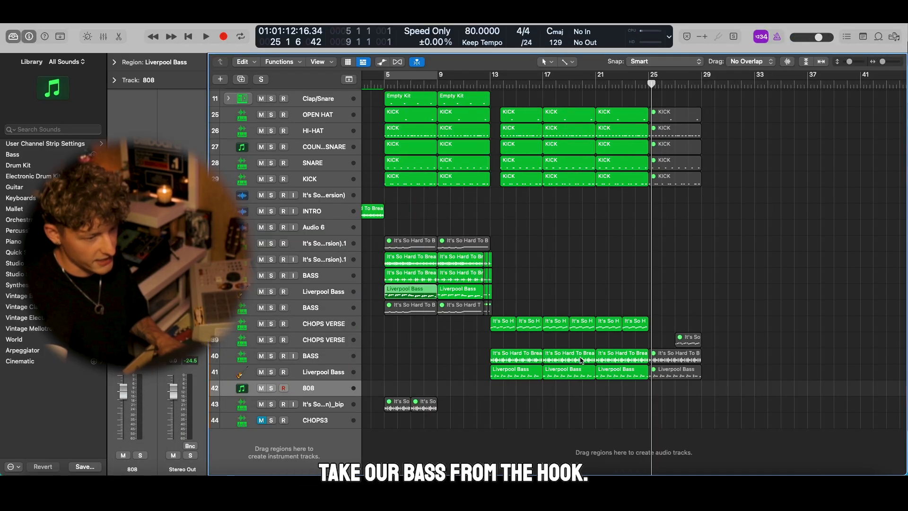
{"action": "double_click", "coordinate": [661, 390]}
{"action": "key", "text": "space"}
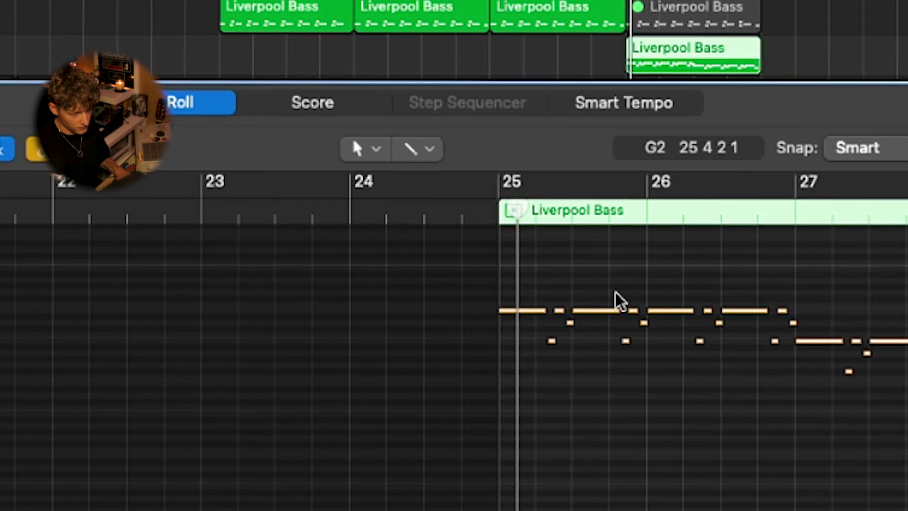
Step: Listen to the Liverpool Bass region at bar 25 while examining its notes, and clear the note selection
{"action": "scroll", "coordinate": [644, 349], "scroll_direction": "up", "scroll_amount": 2}
{"action": "scroll", "coordinate": [645, 348], "scroll_direction": "right", "scroll_amount": 2}
{"action": "scroll", "coordinate": [549, 310], "scroll_direction": "up", "scroll_amount": 4}
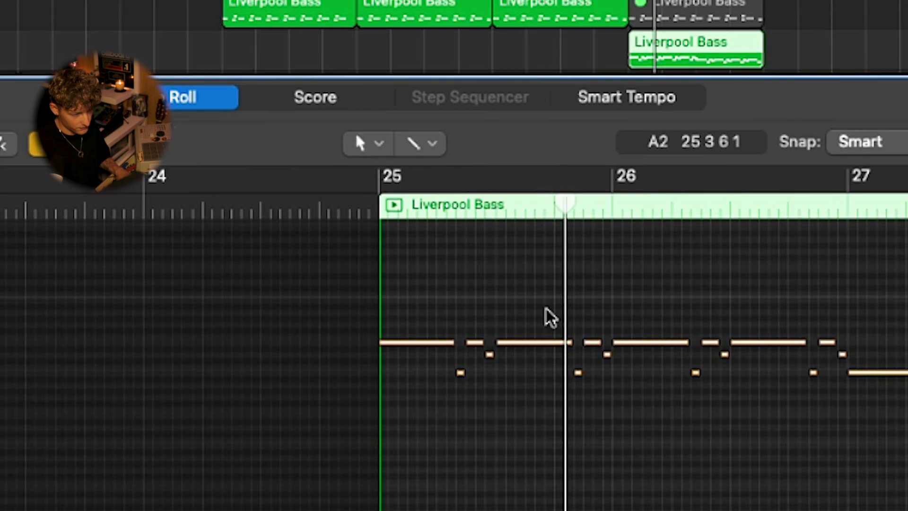
{"action": "scroll", "coordinate": [545, 308], "scroll_direction": "right", "scroll_amount": 3}
{"action": "scroll", "coordinate": [543, 310], "scroll_direction": "down", "scroll_amount": 2}
{"action": "left_click", "coordinate": [578, 292]}
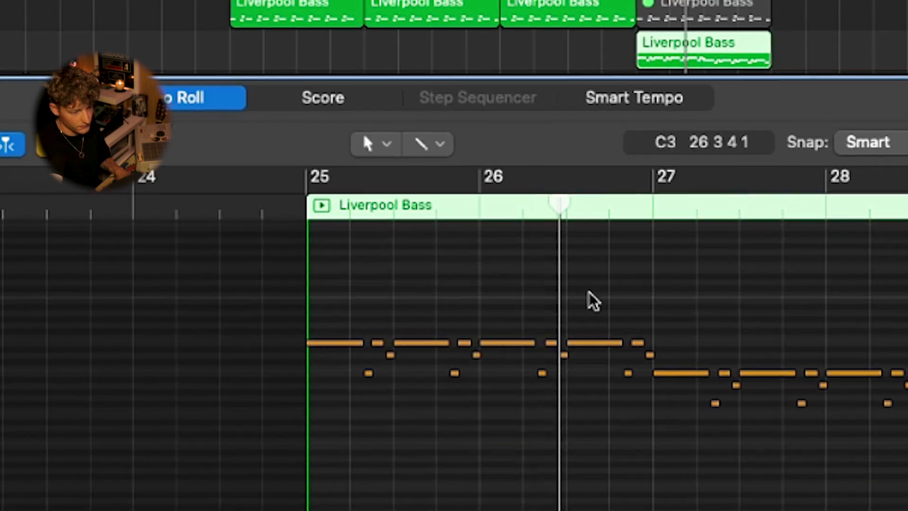
Step: Review the remaining notes of the Liverpool Bass region up to bar 29 and close its note editor
{"action": "scroll", "coordinate": [589, 304], "scroll_direction": "right", "scroll_amount": 2}
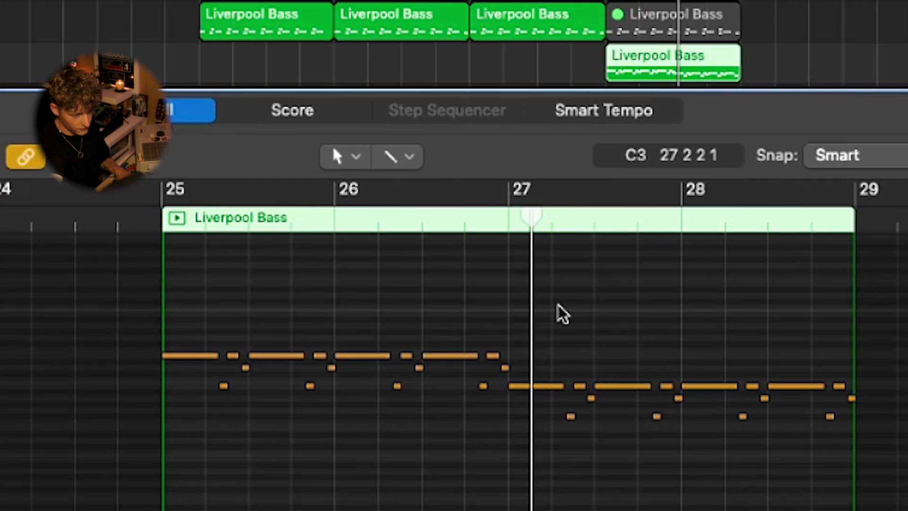
{"action": "key", "text": "p"}
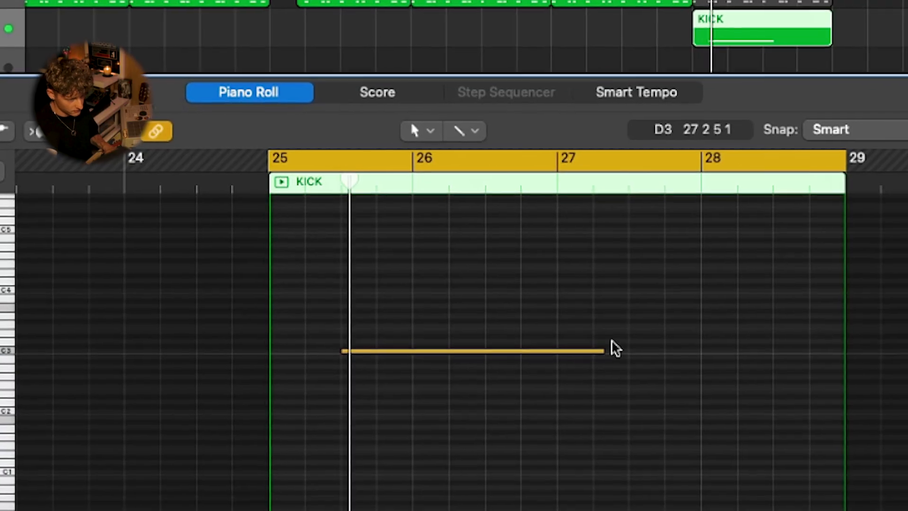
Step: Shorten the sustained snare note in bar 25 and repeat it on beat 3 of every bar through bar 28
{"action": "left_click_drag", "start_coordinate": [614, 348], "coordinate": [392, 350]}
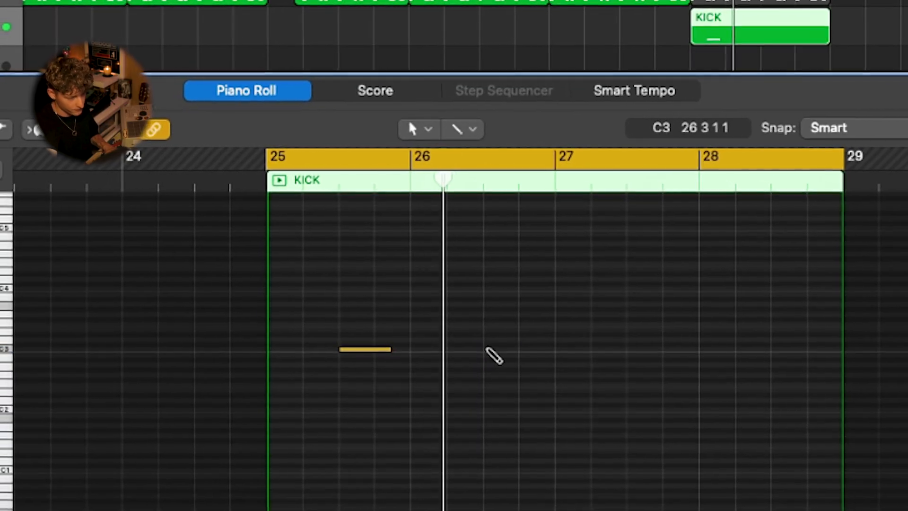
{"action": "left_click", "coordinate": [487, 349], "text": "super"}
{"action": "key", "text": "super+a"}
{"action": "key", "text": "super+r"}
{"action": "left_click", "coordinate": [508, 266]}
Step: Transpose all four snare notes up a few semitones, set their velocity to 111 and clear the note selection
{"action": "key", "text": "super+a"}
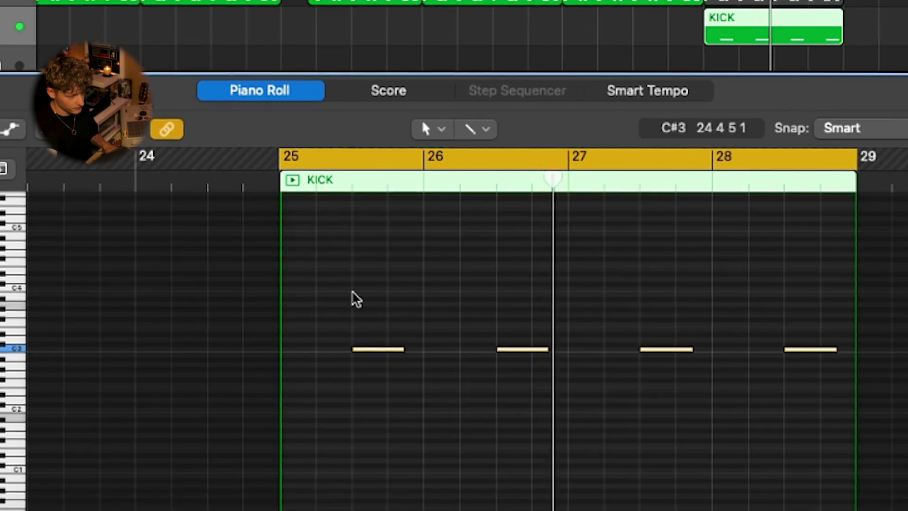
{"action": "key", "text": "alt+Up"}
{"action": "key", "text": "alt+Up"}
{"action": "key", "text": "alt+Up"}
{"action": "key", "text": "alt+Up"}
{"action": "key", "text": "alt+Up"}
{"action": "key", "text": "alt+Down"}
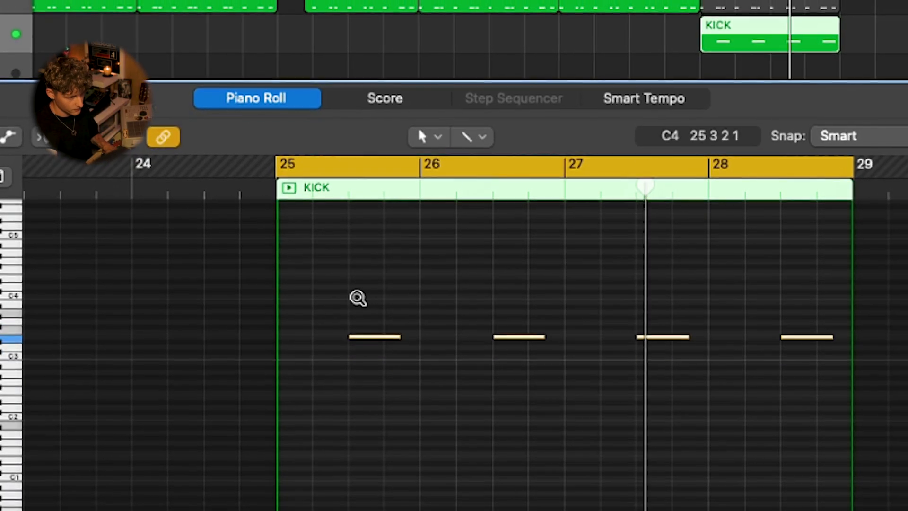
{"action": "left_click_drag", "start_coordinate": [0, 426], "coordinate": [9, 427]}
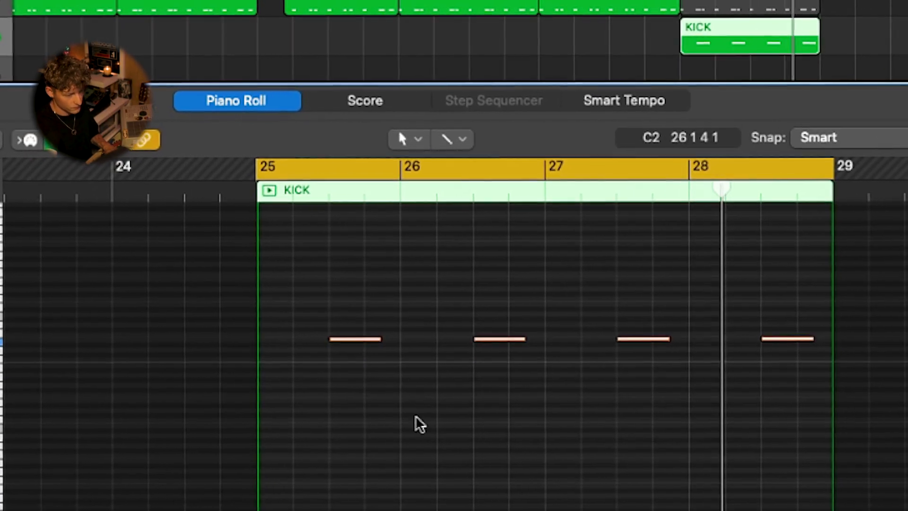
{"action": "left_click", "coordinate": [420, 424]}
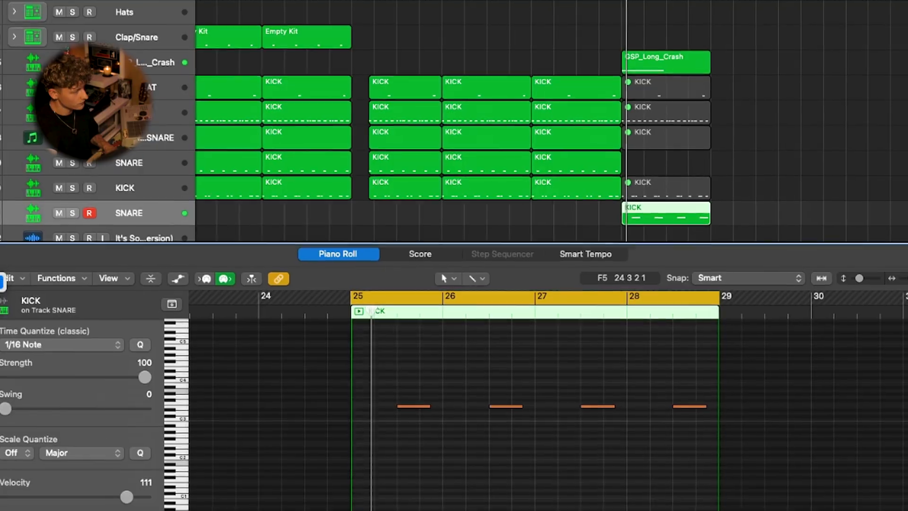
Step: Check the ValhallaRoom reverb settings on the SNARE track, then close the plug-in and the note editor
{"action": "left_click", "coordinate": [3, 286]}
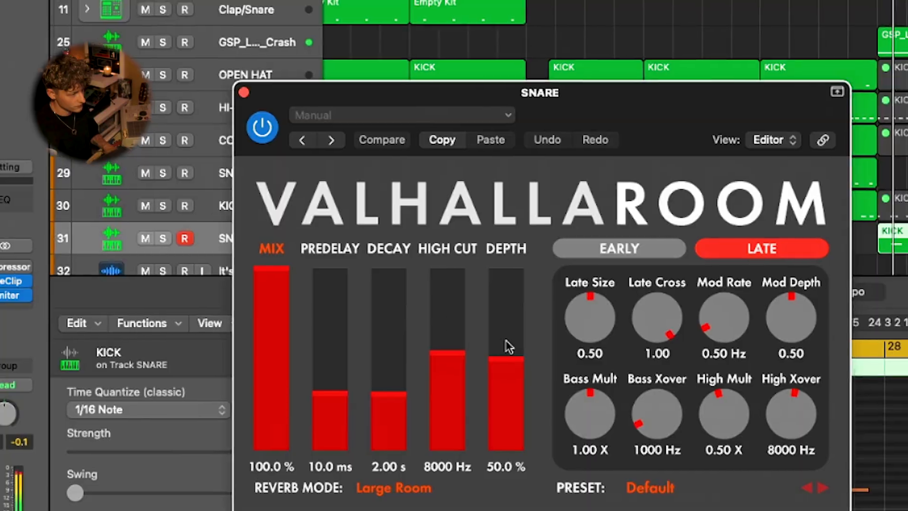
{"action": "left_click", "coordinate": [244, 92]}
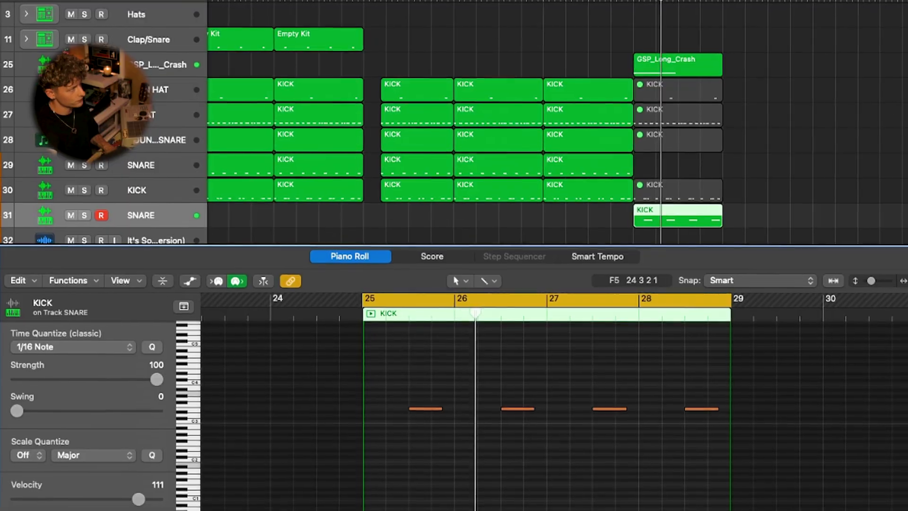
{"action": "key", "text": "p"}
{"action": "left_click", "coordinate": [442, 27]}
Step: Examine the whole arrangement, then focus on the new section starting at bar 25
{"action": "scroll", "coordinate": [445, 28], "scroll_direction": "left", "scroll_amount": 3}
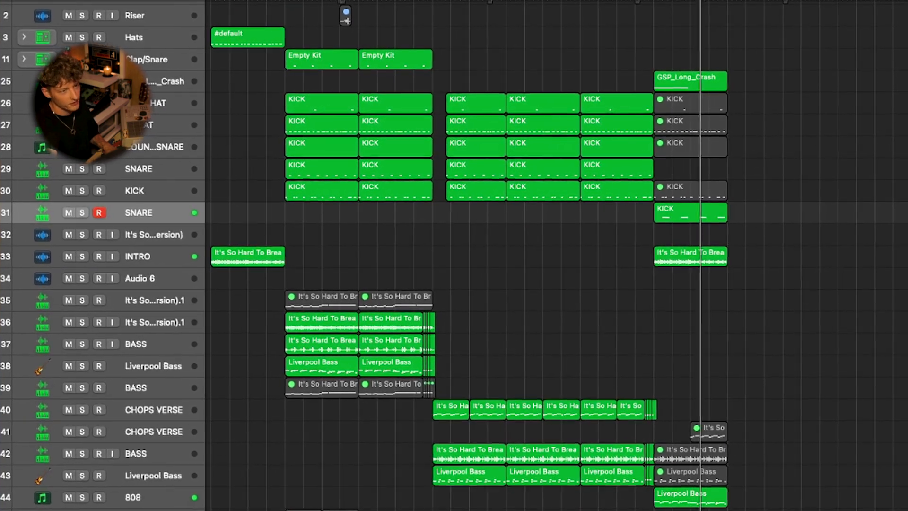
{"action": "left_click_drag", "start_coordinate": [654, 0], "coordinate": [284, 0]}
{"action": "scroll", "coordinate": [482, 44], "scroll_direction": "up", "scroll_amount": 3}
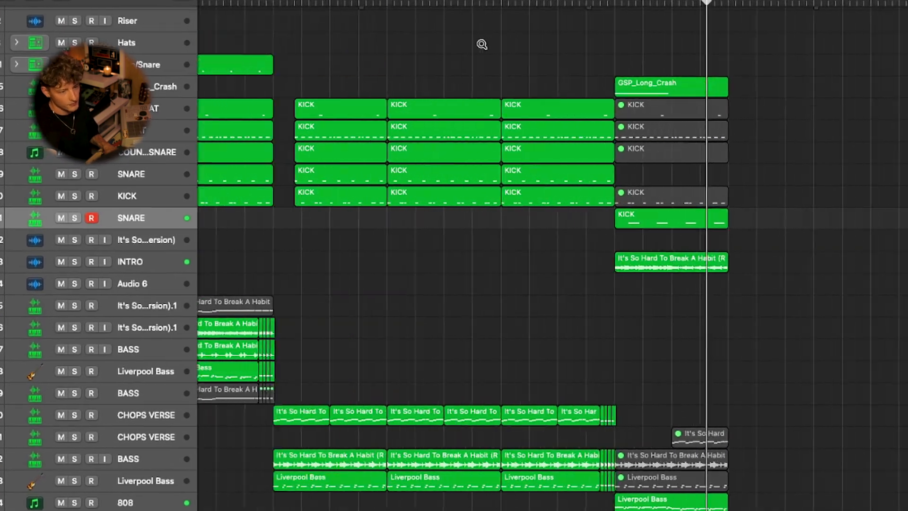
{"action": "scroll", "coordinate": [482, 44], "scroll_direction": "up", "scroll_amount": 3}
{"action": "scroll", "coordinate": [521, 59], "scroll_direction": "right", "scroll_amount": 3}
{"action": "scroll", "coordinate": [604, 22], "scroll_direction": "up", "scroll_amount": 3}
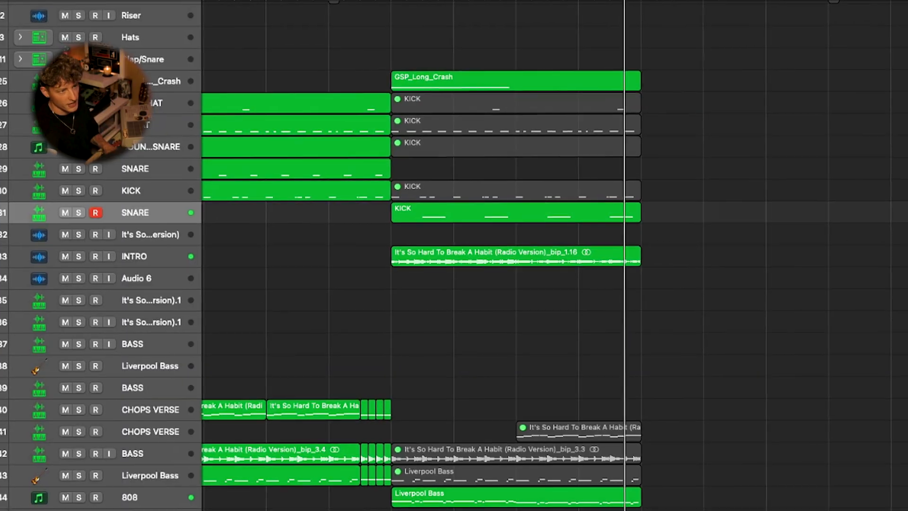